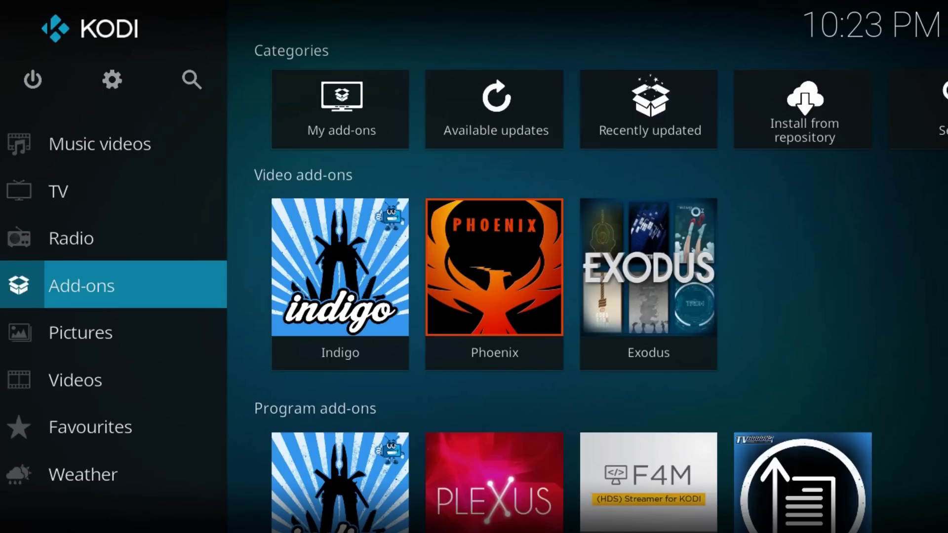
# Open the System File manager showing the magic and Profile directory sources
pyautogui.press('Up')
pyautogui.press('Up')
pyautogui.press('Up')
pyautogui.press('Up')
pyautogui.press('Up')
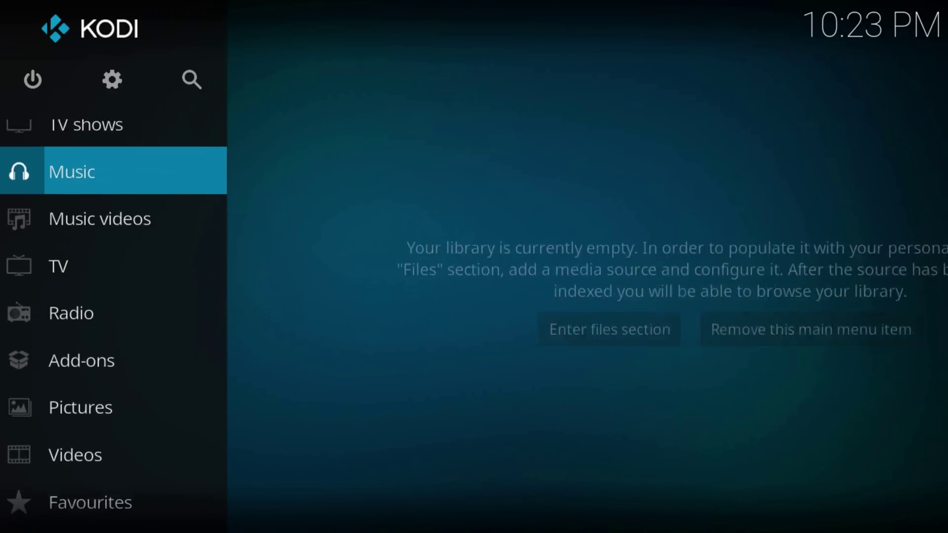
pyautogui.press('Up')
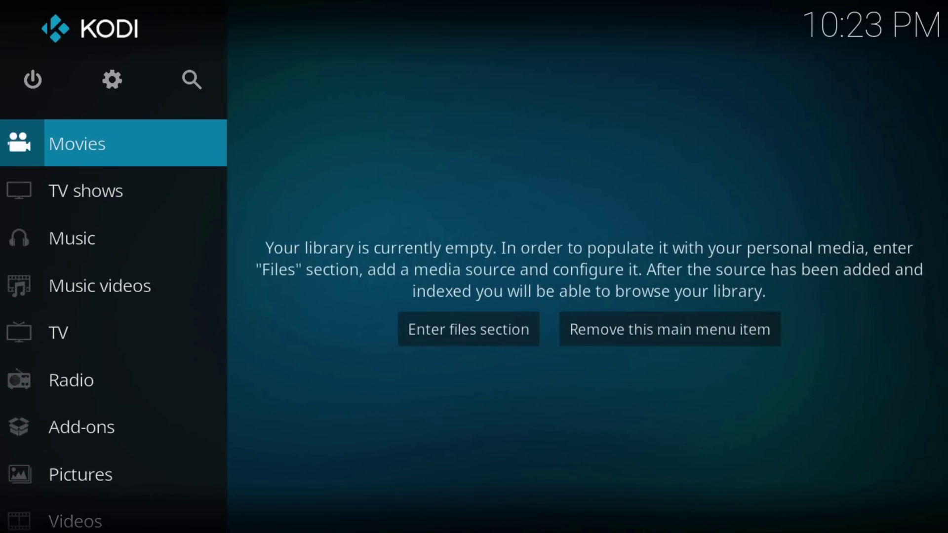
pyautogui.press('Up')
pyautogui.press('Right')
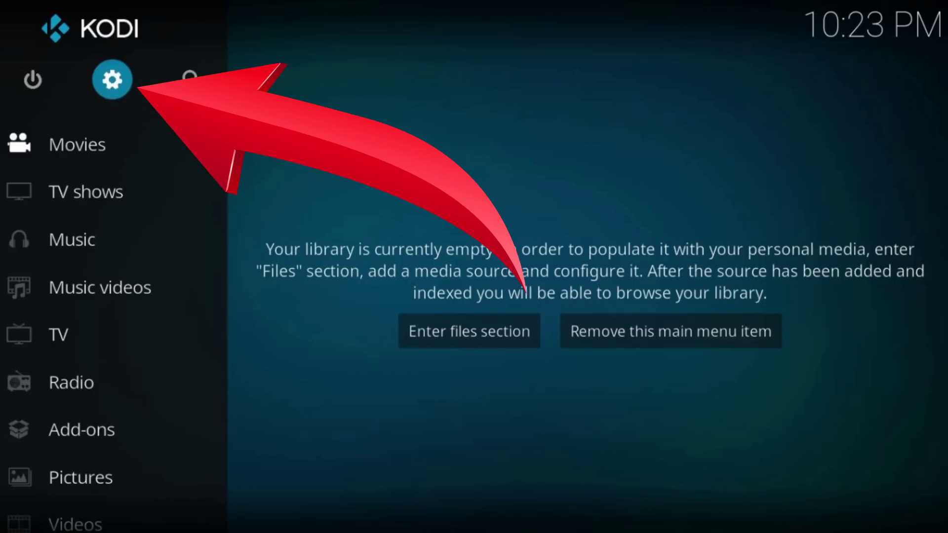
pyautogui.press('Return')
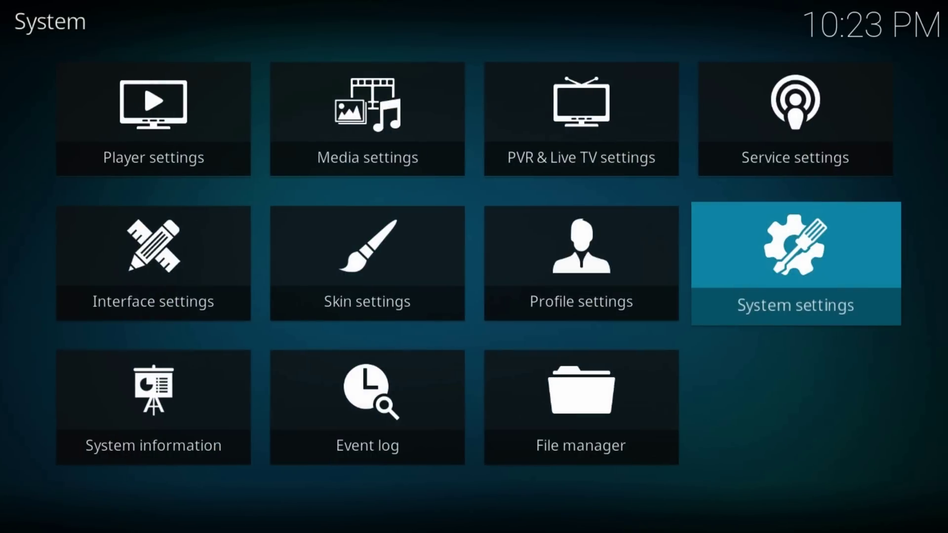
pyautogui.press('Left')
pyautogui.press('Down')
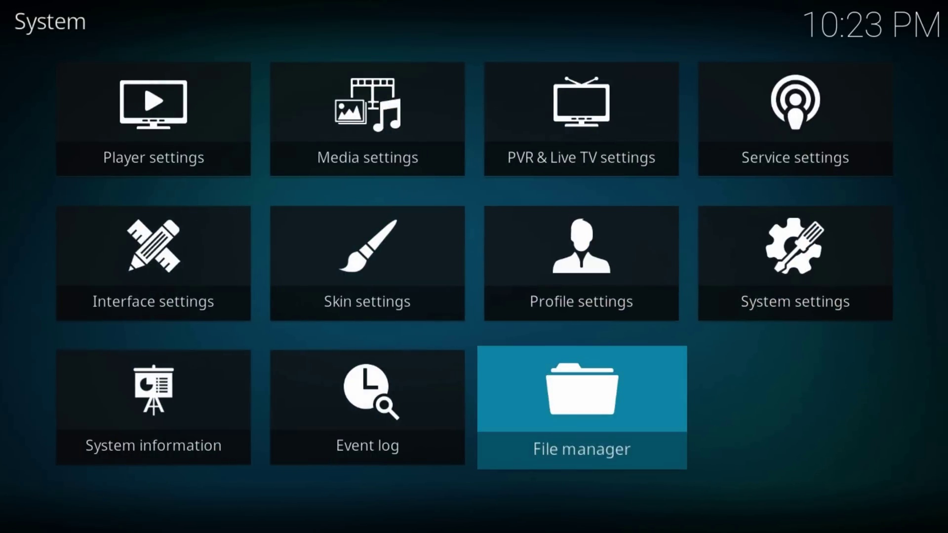
pyautogui.press('Return')
pyautogui.press('Down')
pyautogui.press('Down')
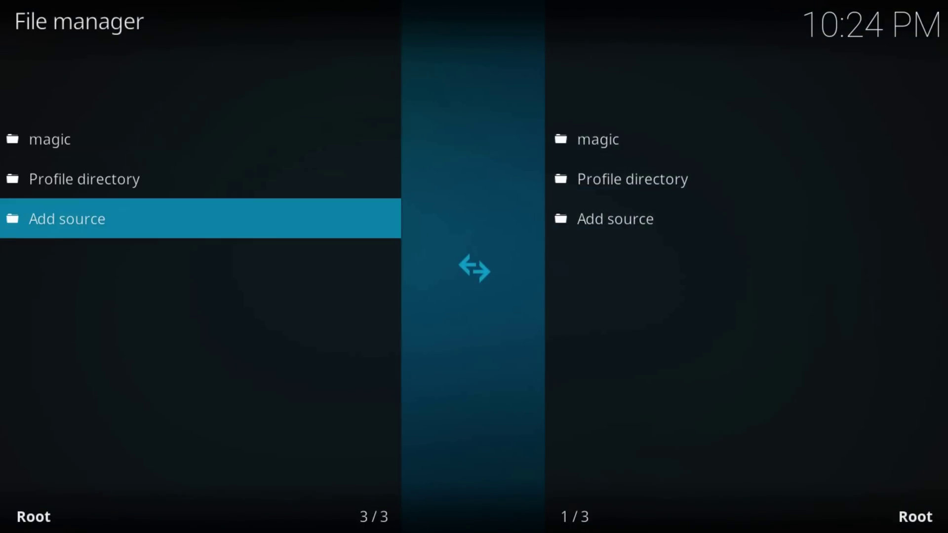
pyautogui.press('Return')
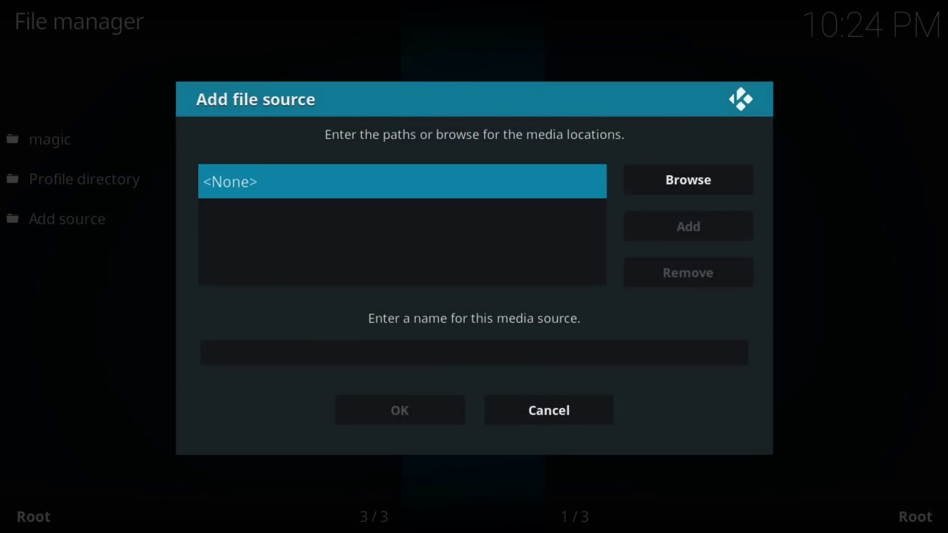
pyautogui.press('Return')
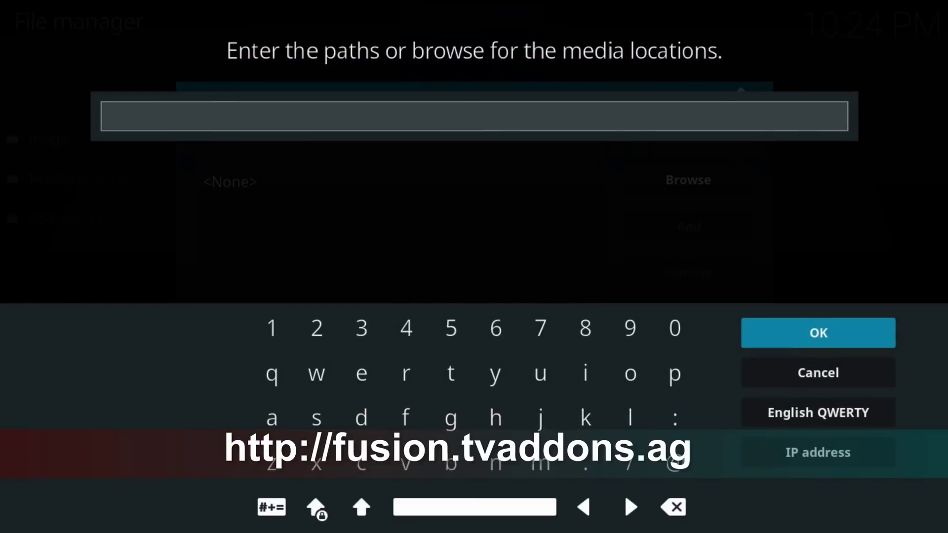
pyautogui.write('http://fusi')
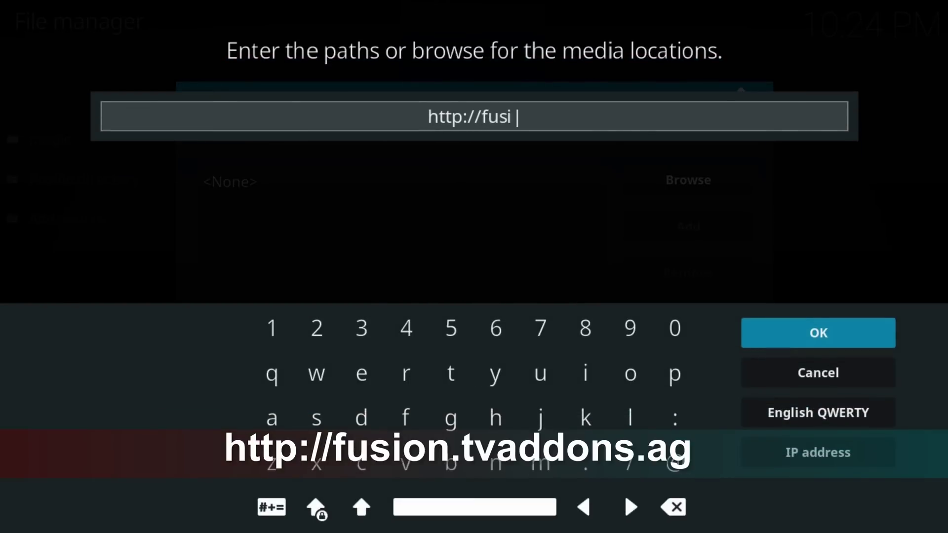
pyautogui.write('on.tv')
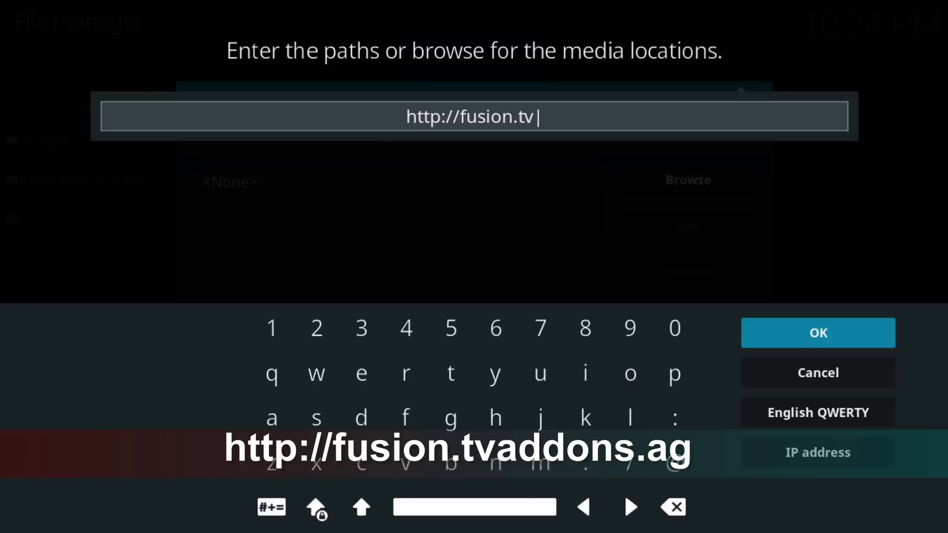
pyautogui.write('addons.ag')
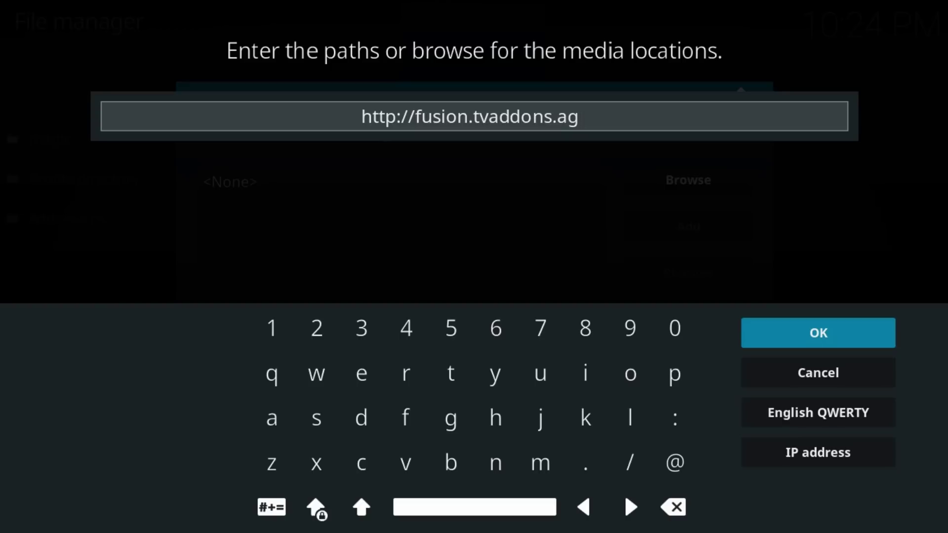
pyautogui.press('Return')
pyautogui.press('Down')
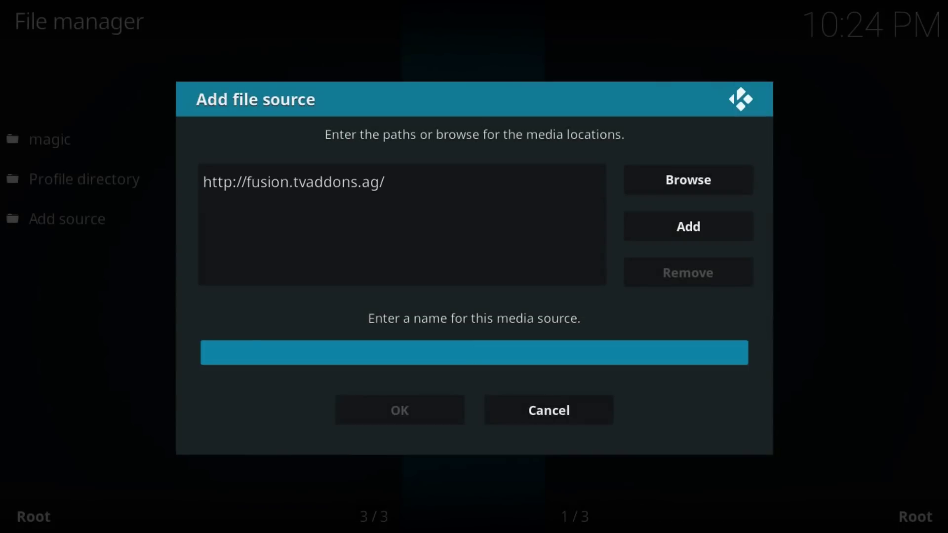
pyautogui.write('fusion')
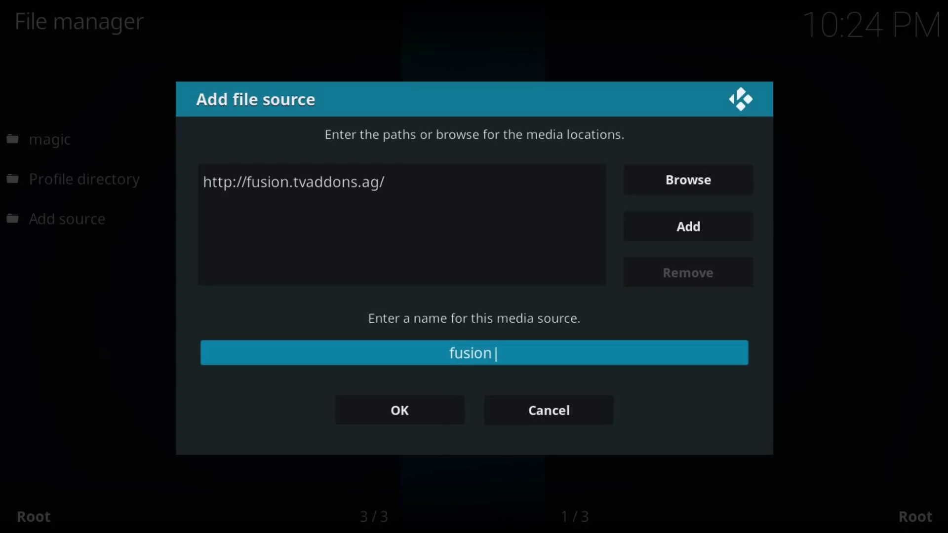
pyautogui.press('Down')
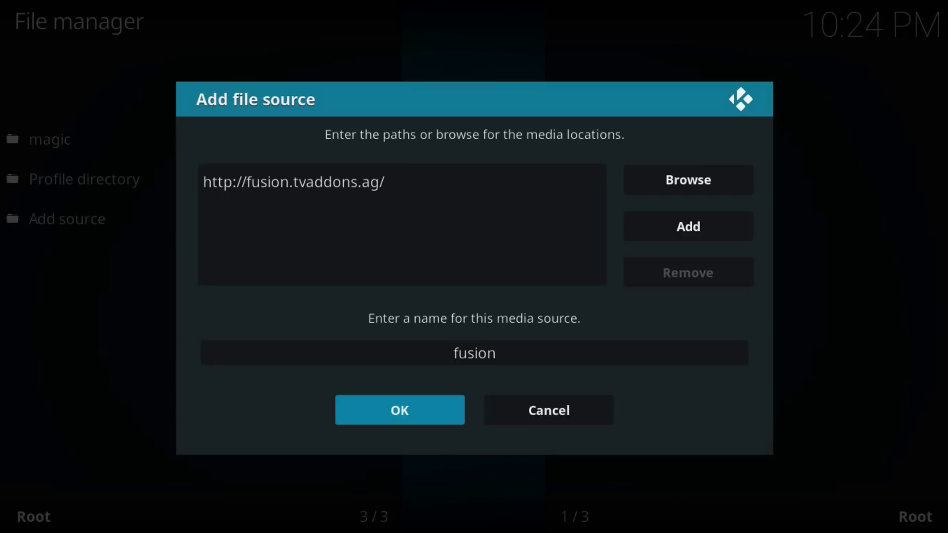
# Save the fusion source and return to the home screen
pyautogui.press('Return')
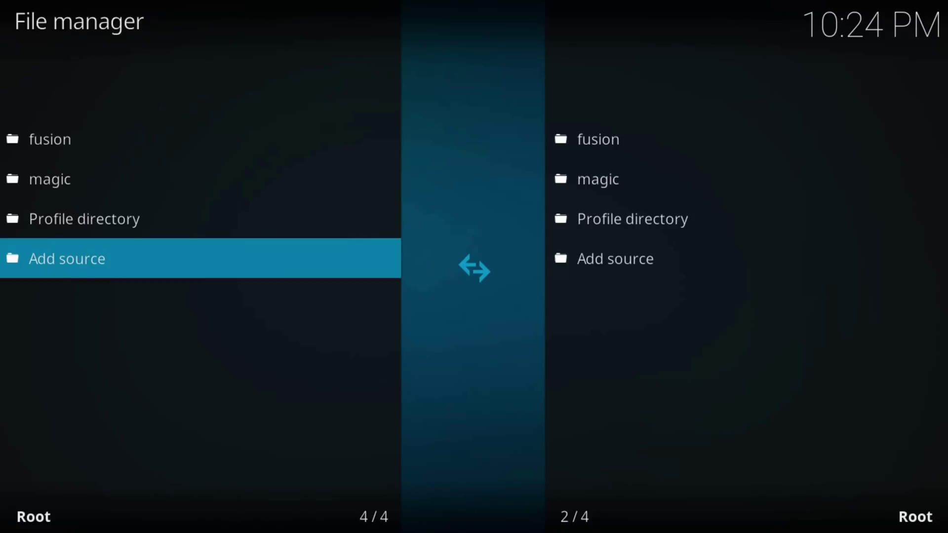
pyautogui.press('Escape')
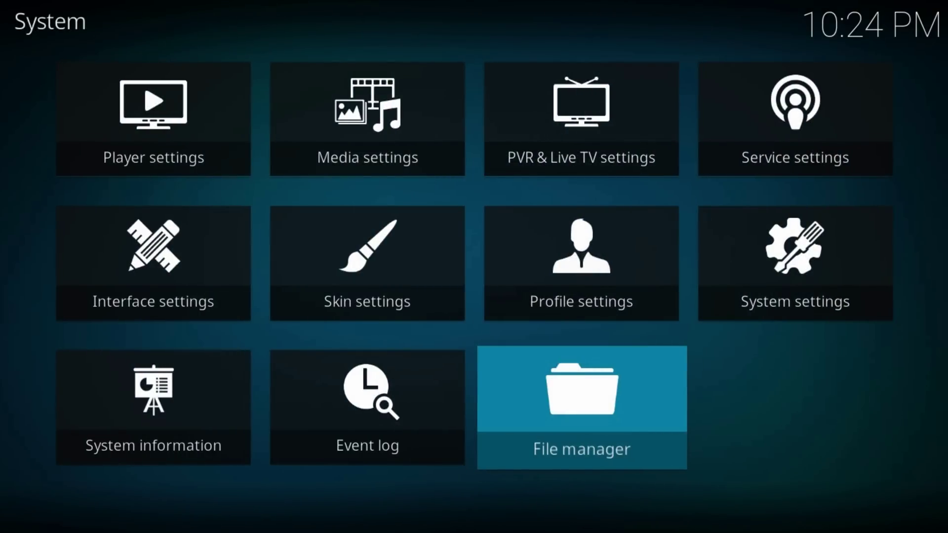
pyautogui.press('Escape')
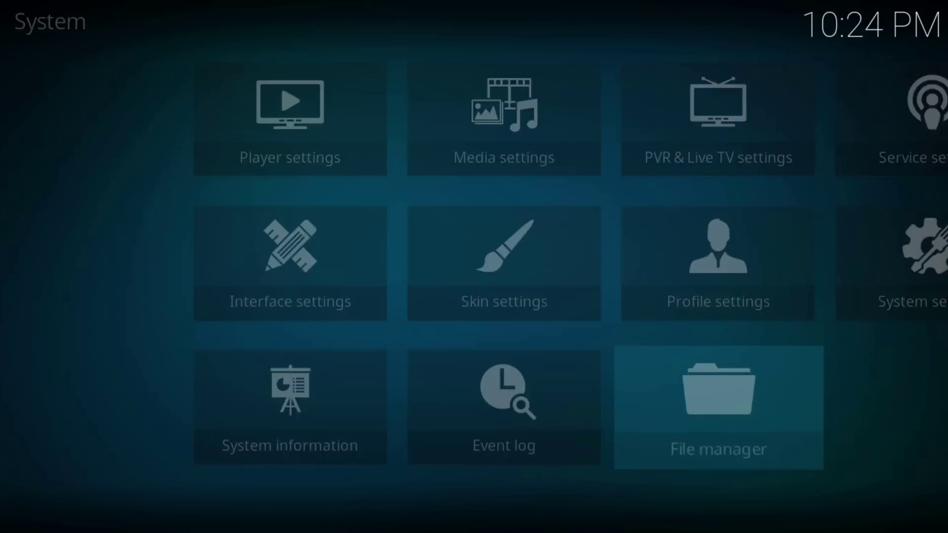
# Open the Add-on browser from the Add-ons section
pyautogui.press('Down')
pyautogui.press('Down')
pyautogui.press('Down')
pyautogui.press('Down')
pyautogui.press('Down')
pyautogui.press('Down')
pyautogui.press('Down')
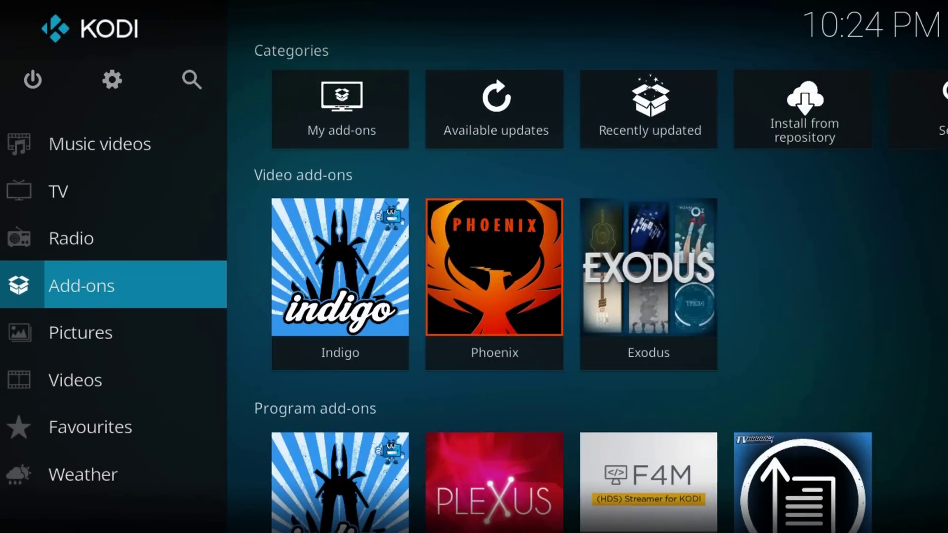
pyautogui.press('Return')
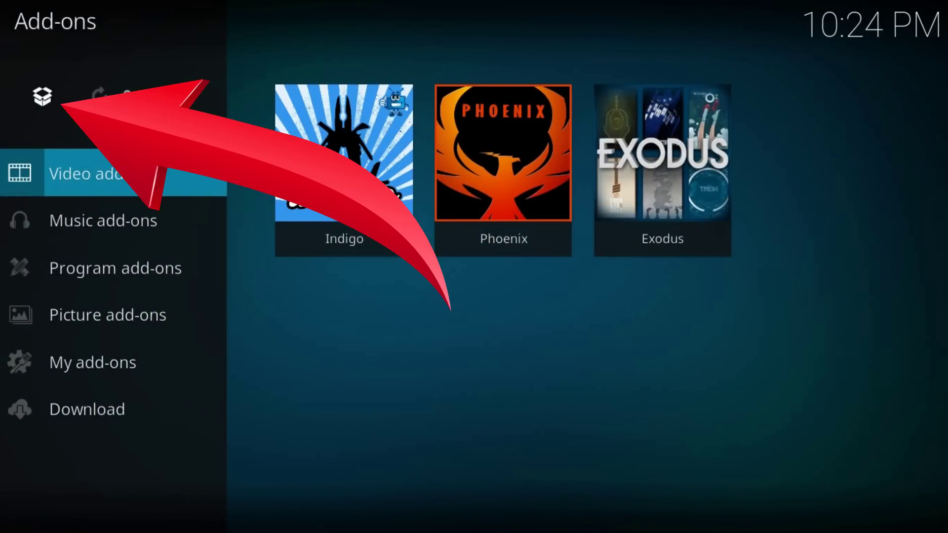
pyautogui.press('Up')
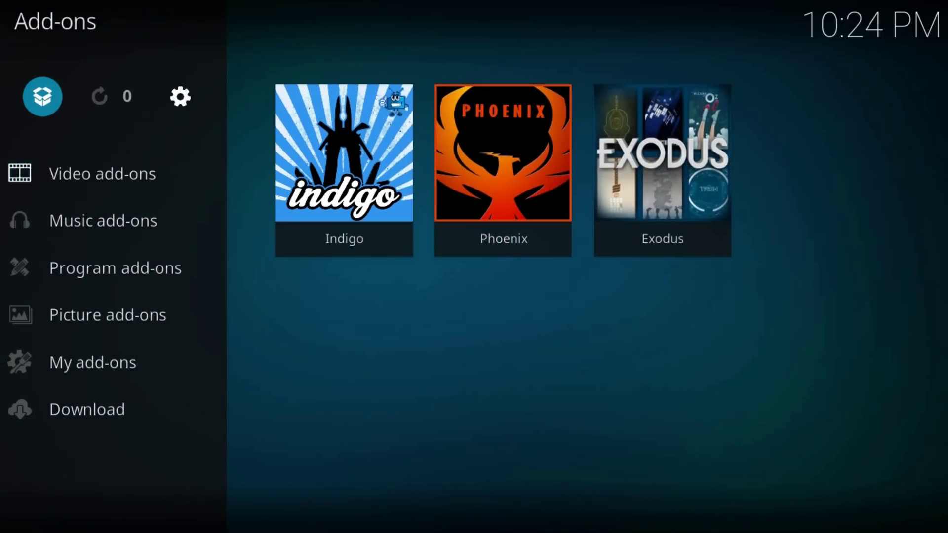
pyautogui.press('Return')
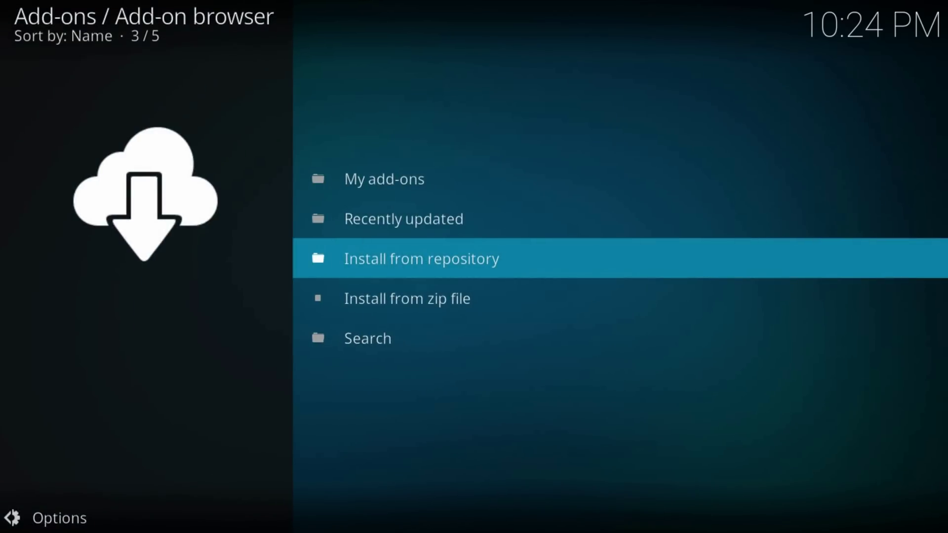
# Install plugin.program.indigo-1.0.2.zip from the fusion source's begin-here folder
pyautogui.press('Down')
pyautogui.press('Return')
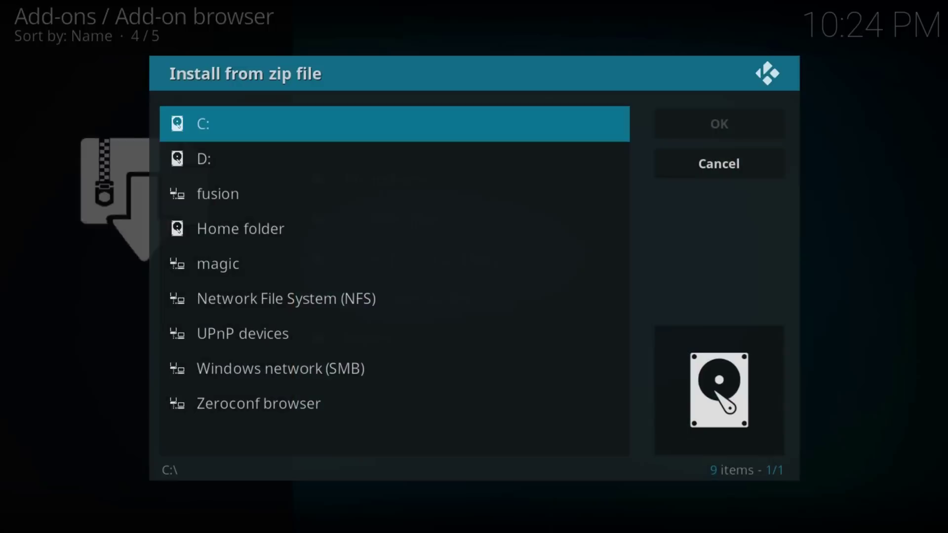
pyautogui.press('Down')
pyautogui.press('Down')
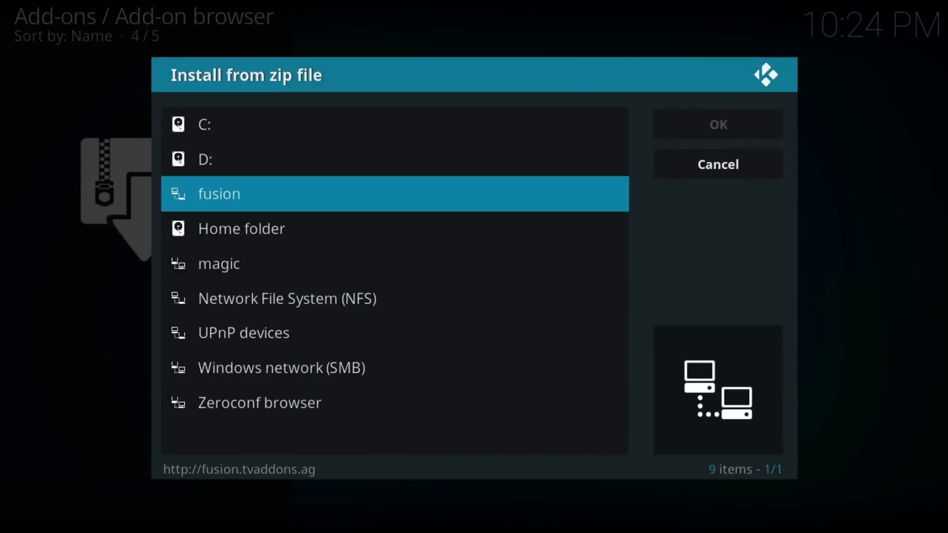
pyautogui.press('Return')
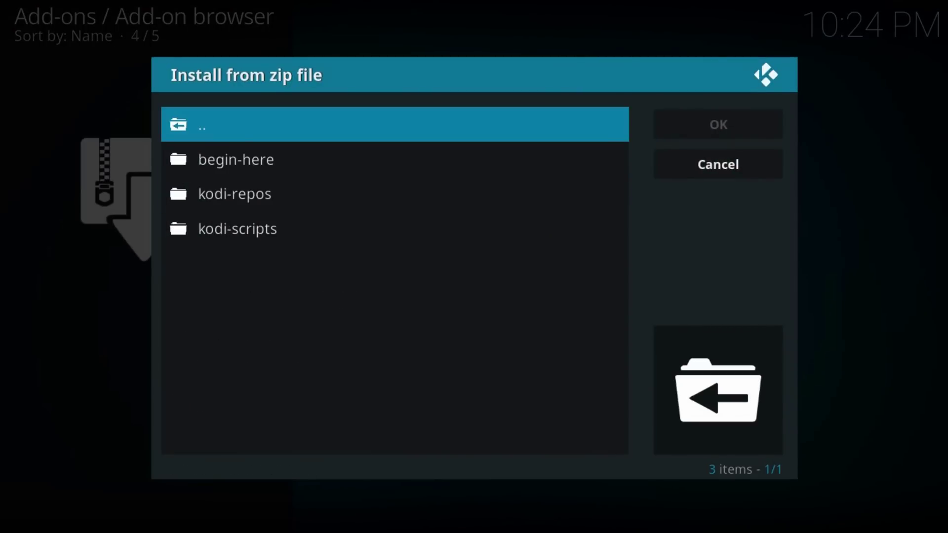
pyautogui.press('Down')
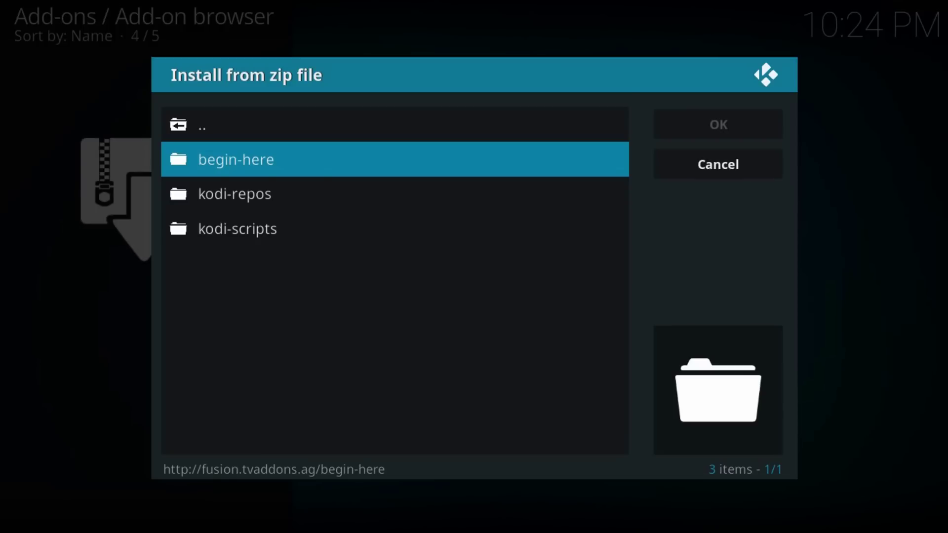
pyautogui.press('Return')
pyautogui.press('Down')
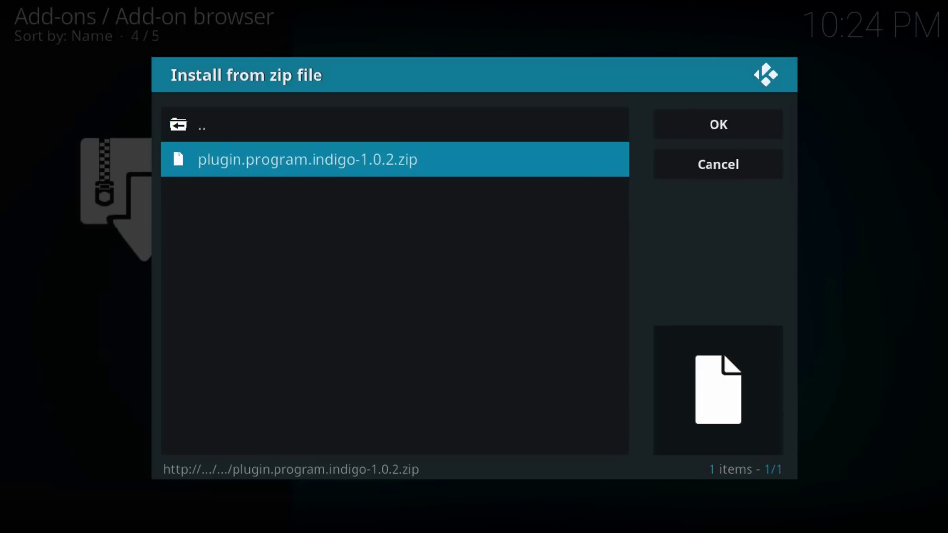
pyautogui.press('Return')
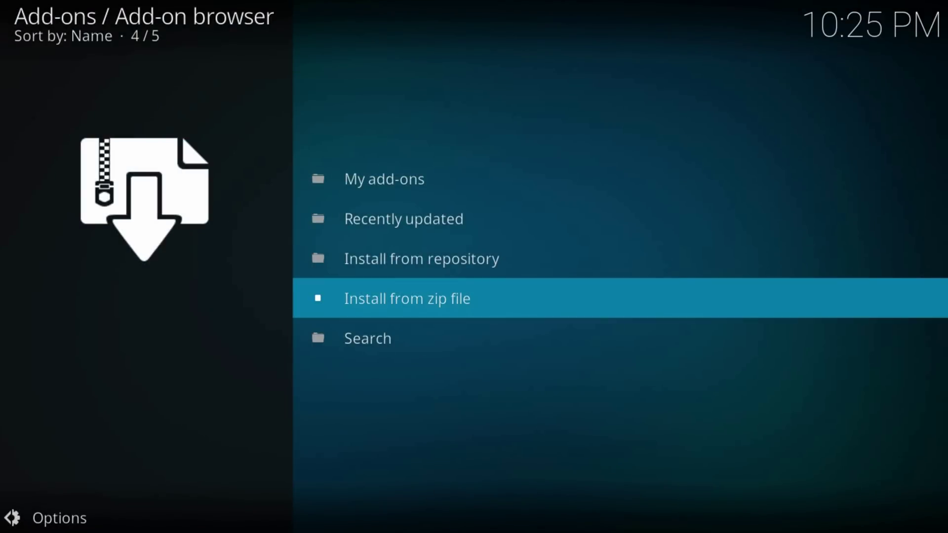
pyautogui.press('Up')
pyautogui.press('Down')
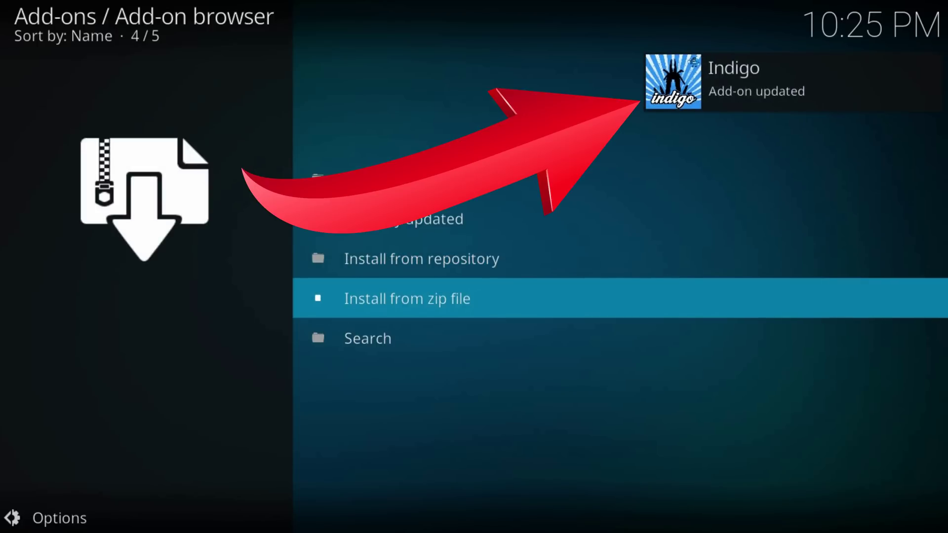
pyautogui.press('BackSpace')
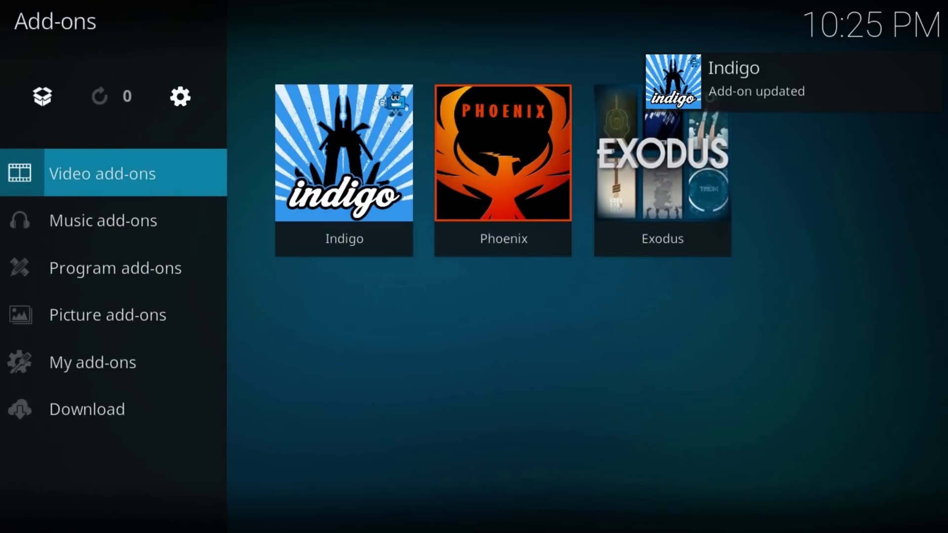
# Launch the Indigo add-on and open its Addon Installer
pyautogui.press('BackSpace')
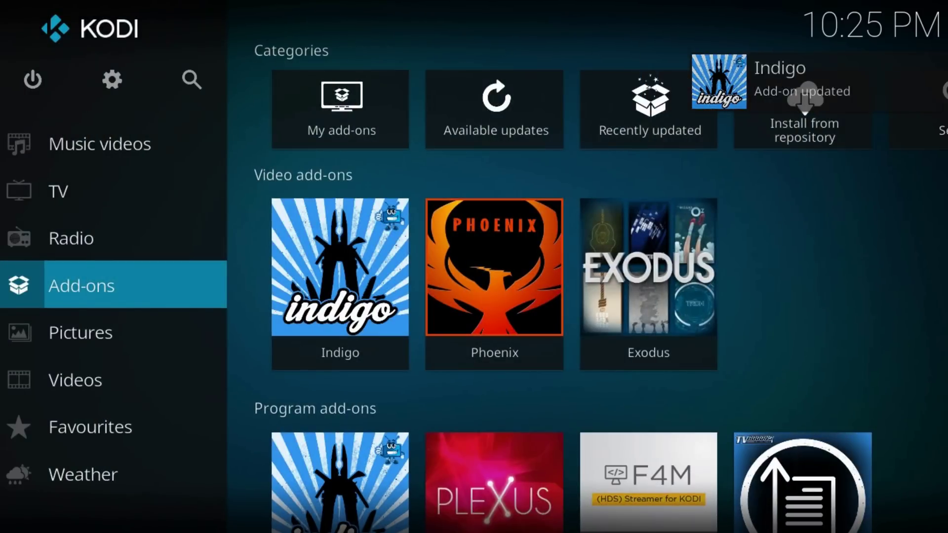
pyautogui.press('Right')
pyautogui.press('Return')
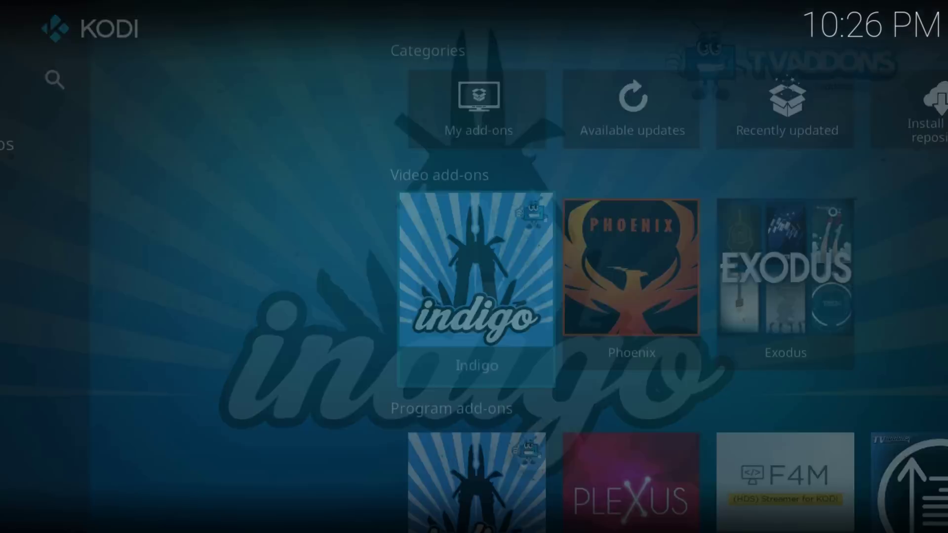
pyautogui.press('Down')
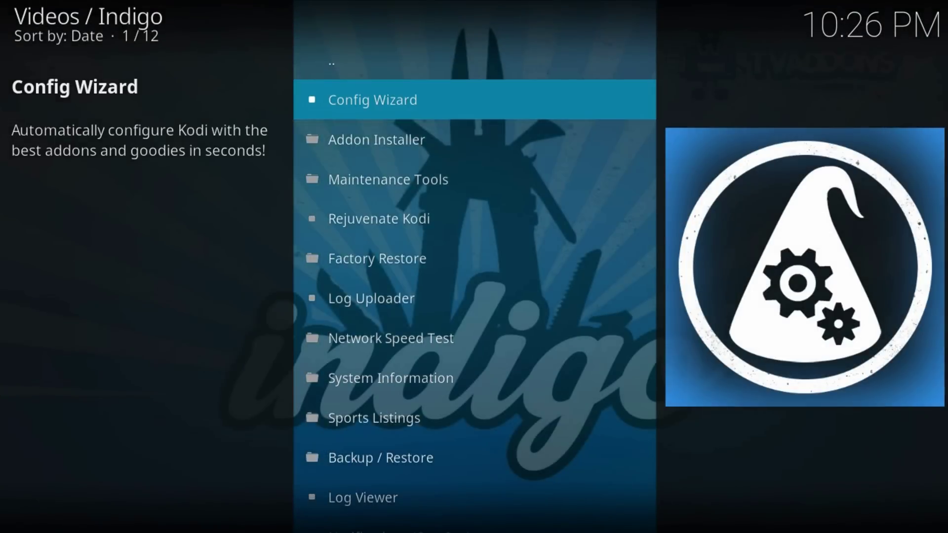
pyautogui.press('Down')
pyautogui.press('Return')
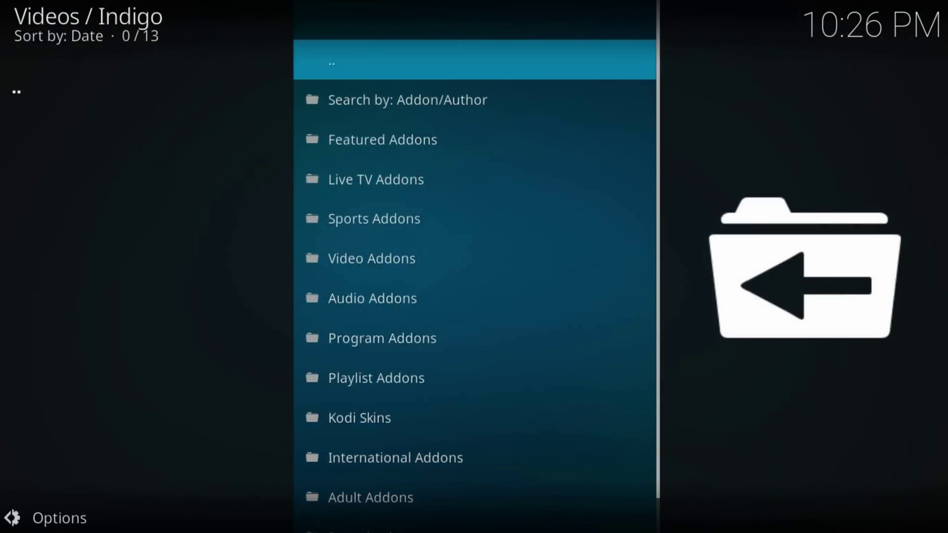
# Search add-ons by name for 'fresh' and open the Fresh Start result
pyautogui.press('Down')
pyautogui.press('Return')
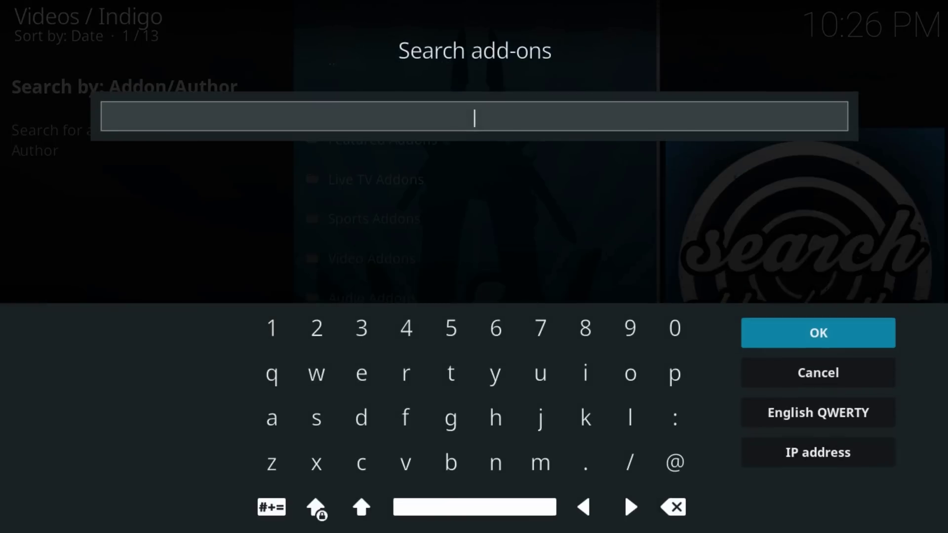
pyautogui.write('fresh')
pyautogui.press('Return')
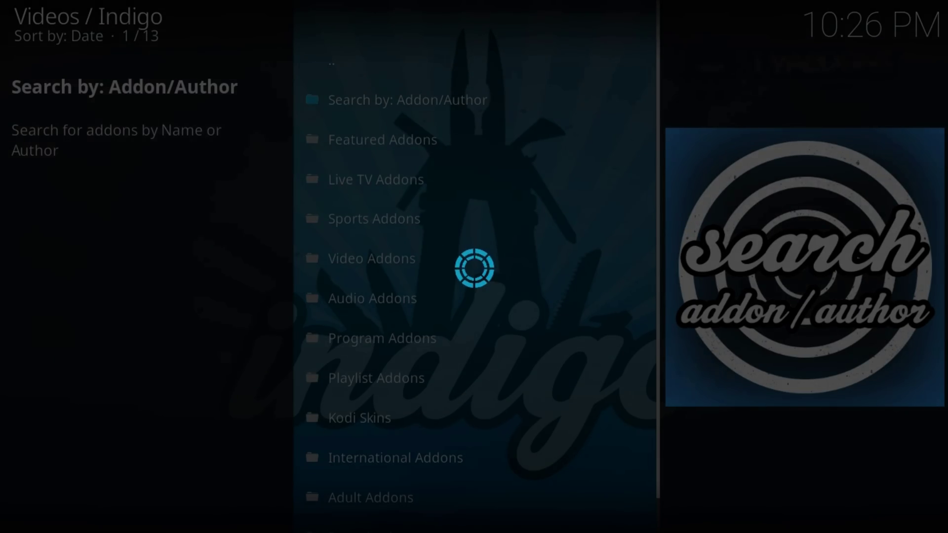
pyautogui.press('Down')
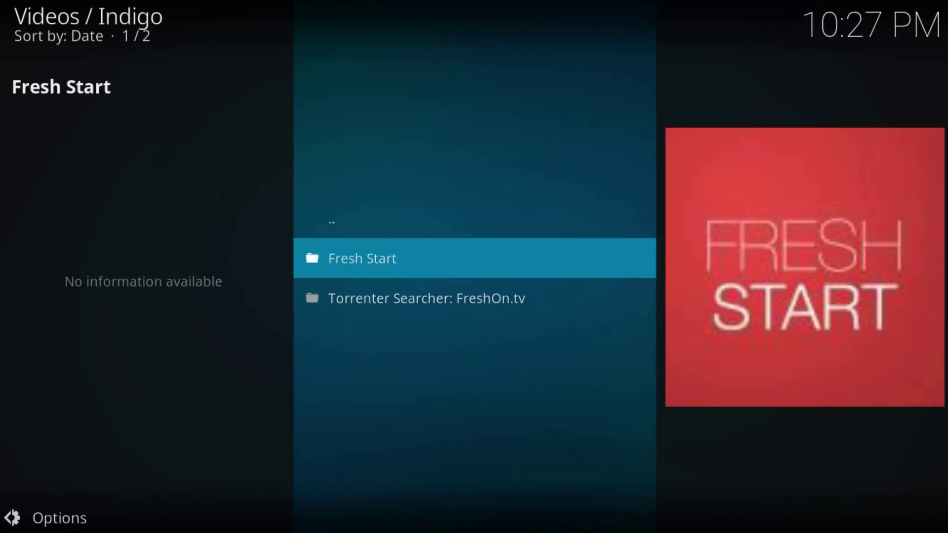
pyautogui.press('Return')
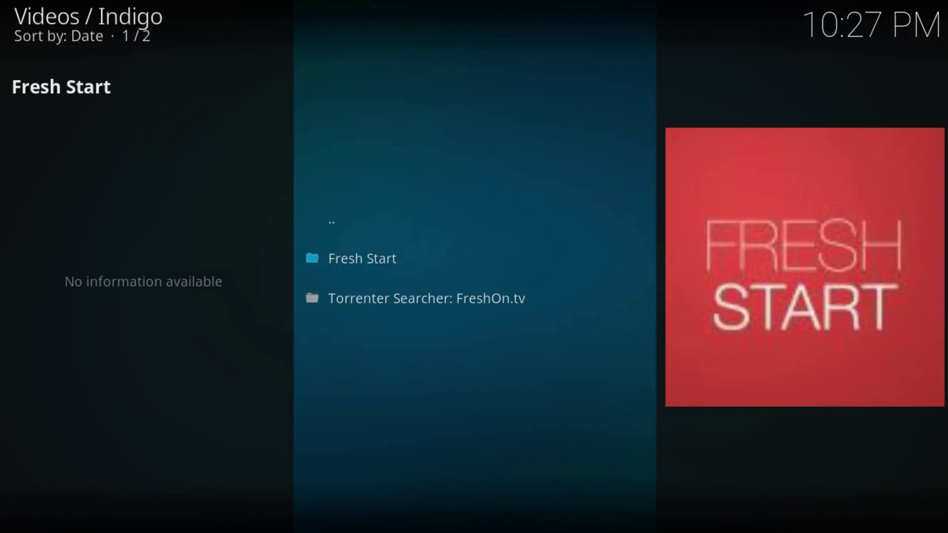
# Install Fresh Start with its repository and dismiss the Installation Complete message
pyautogui.press('Down')
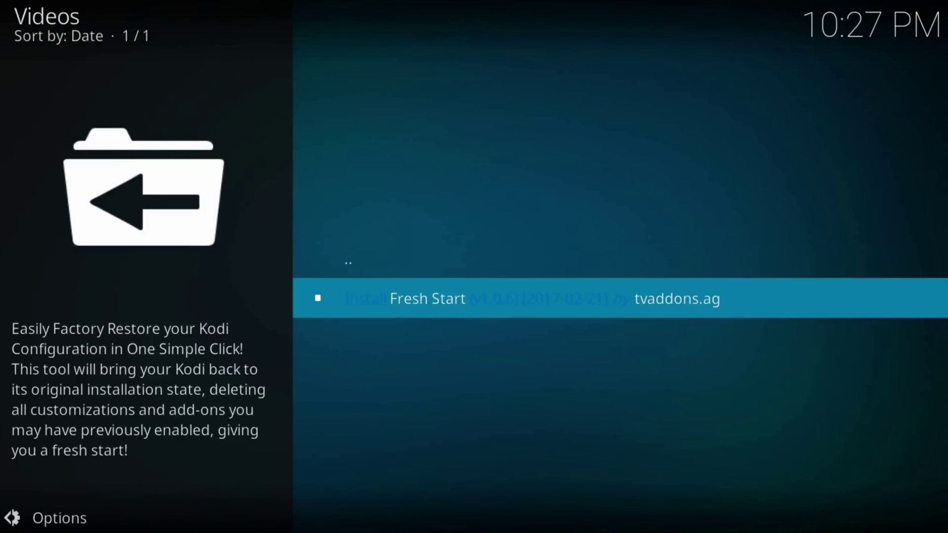
pyautogui.press('Return')
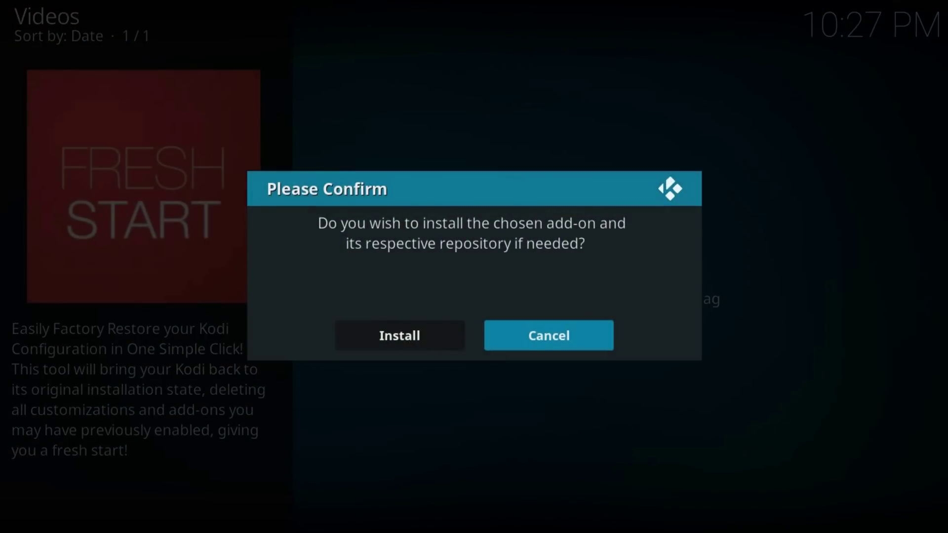
pyautogui.press('Left')
pyautogui.press('Return')
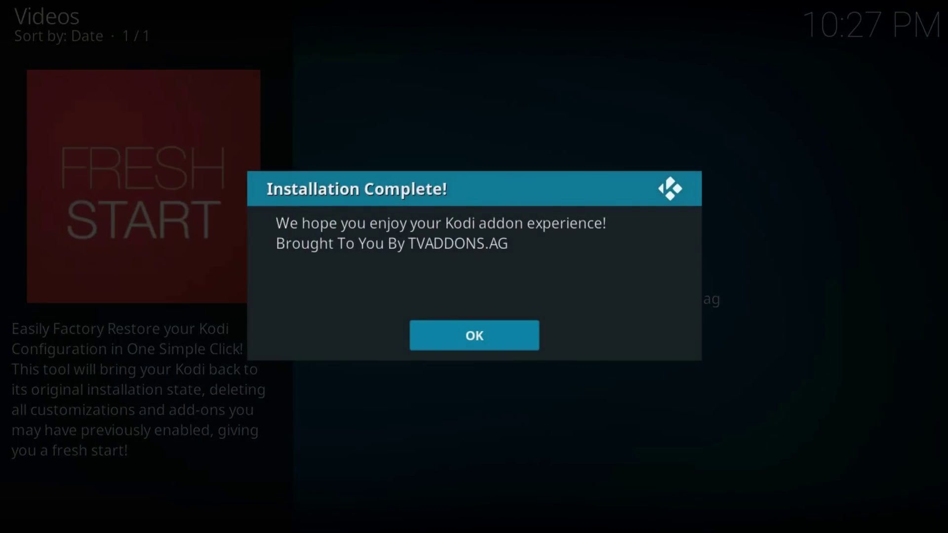
pyautogui.press('Return')
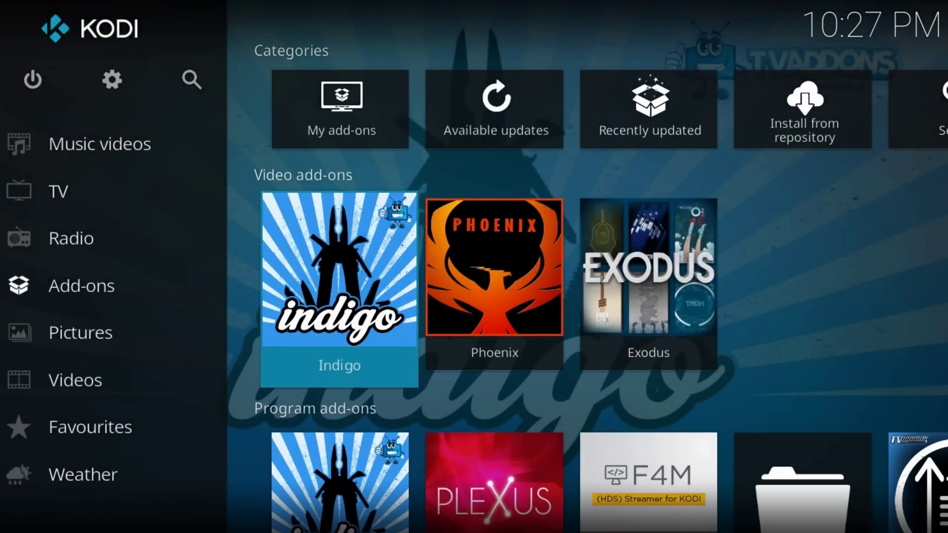
# Run Fresh Start from Program add-ons to reset Kodi, then return home
pyautogui.press('Down')
pyautogui.press('Right')
pyautogui.press('Right')
pyautogui.press('Right')
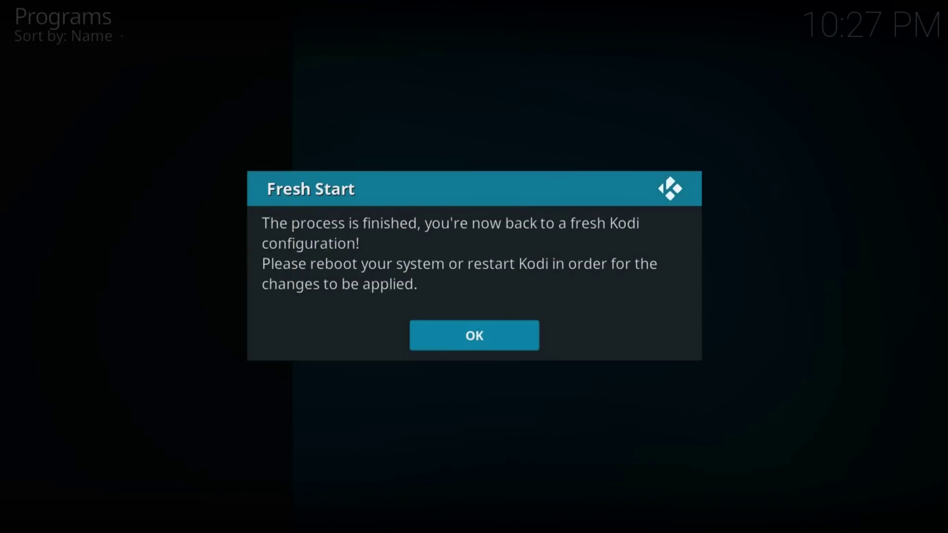
pyautogui.press('Return')
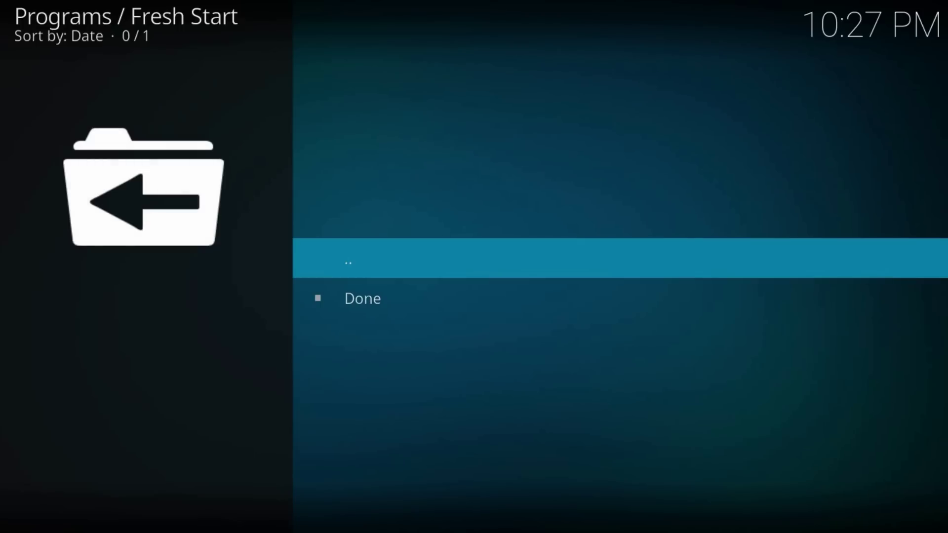
pyautogui.press('Escape')
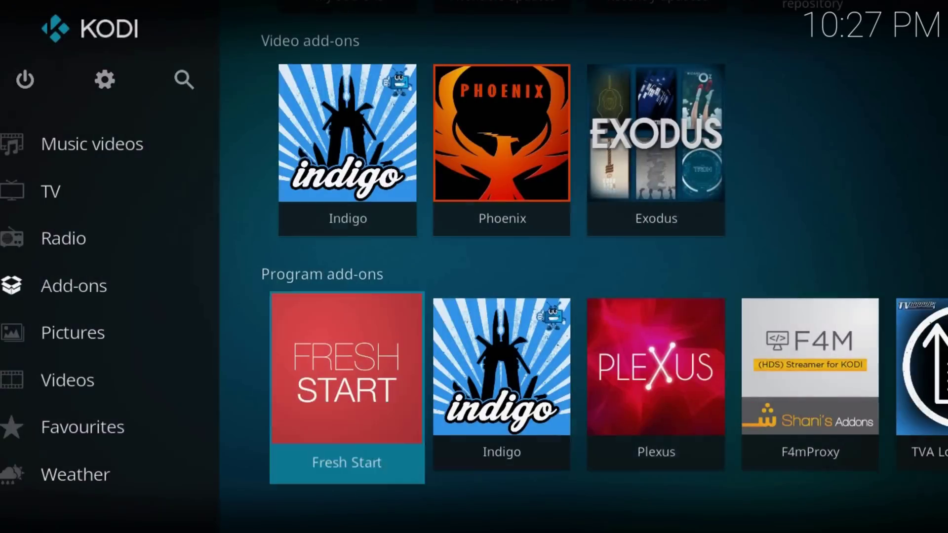
# Restart Kodi from the power menu and confirm the Add-ons section is empty
pyautogui.press('Left')
pyautogui.press('Up')
pyautogui.press('Up')
pyautogui.press('Up')
pyautogui.press('Up')
pyautogui.press('Up')
pyautogui.press('Up')
pyautogui.press('Up')
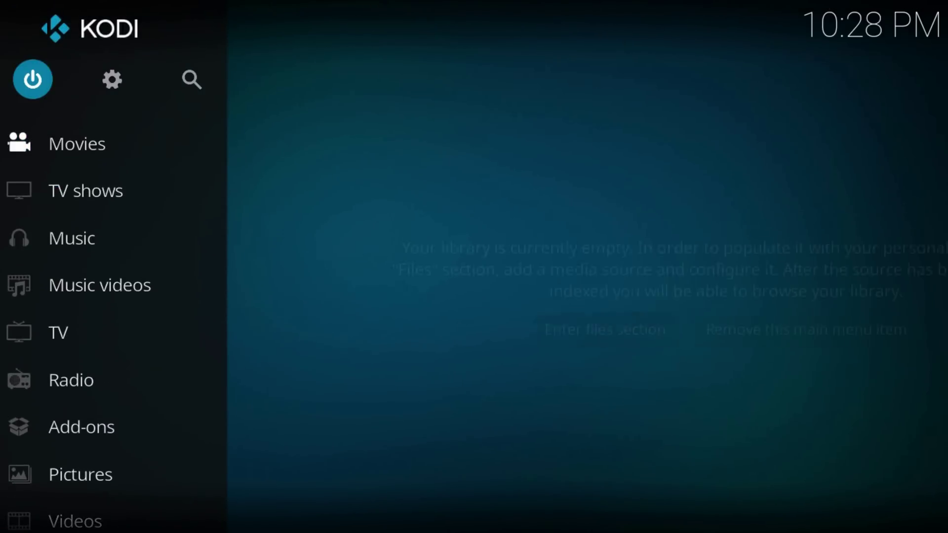
pyautogui.press('Return')
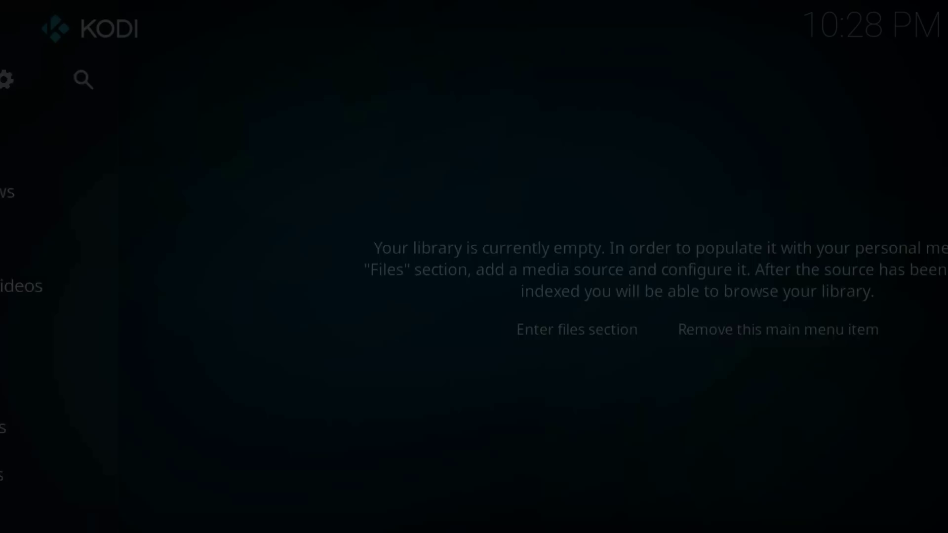
pyautogui.press('Down')
pyautogui.press('Down')
pyautogui.press('Down')
pyautogui.press('Down')
pyautogui.press('Down')
pyautogui.press('Down')
pyautogui.press('Down')
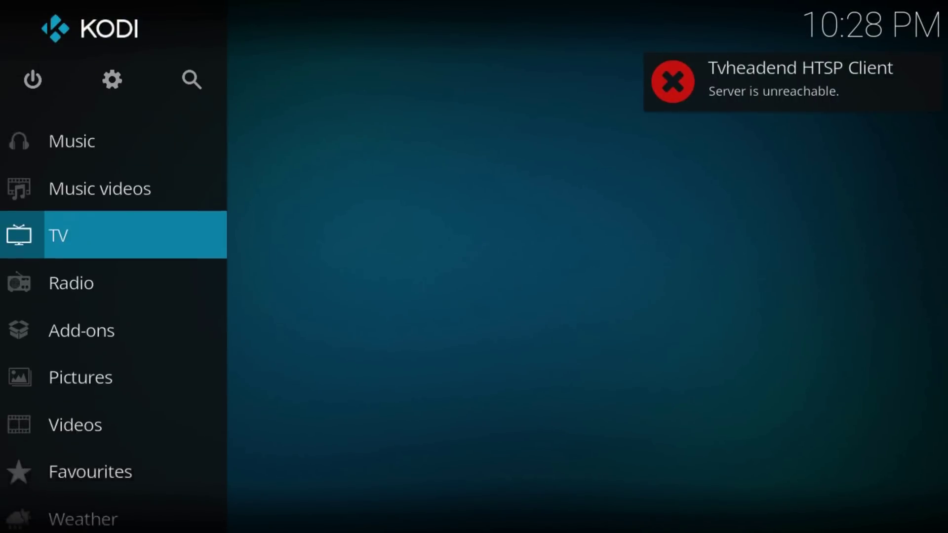
pyautogui.press('Up')
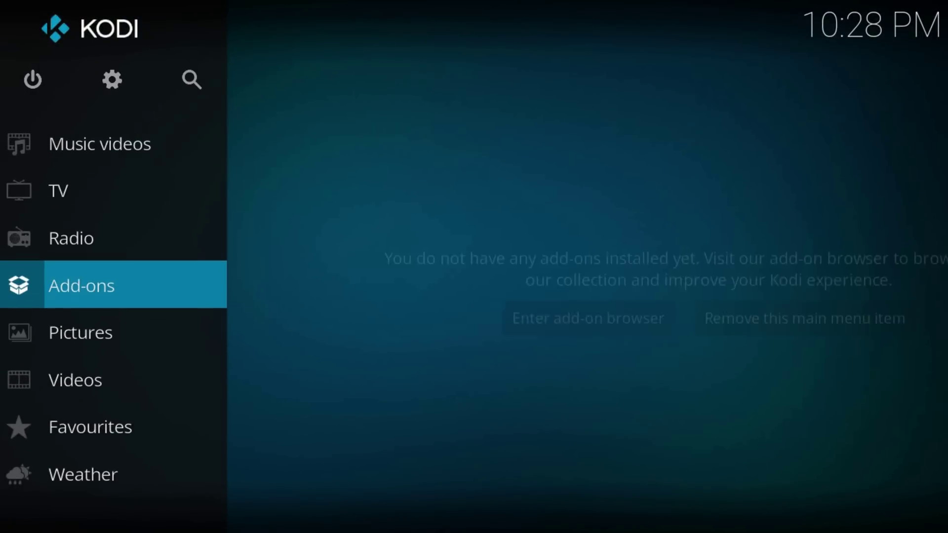